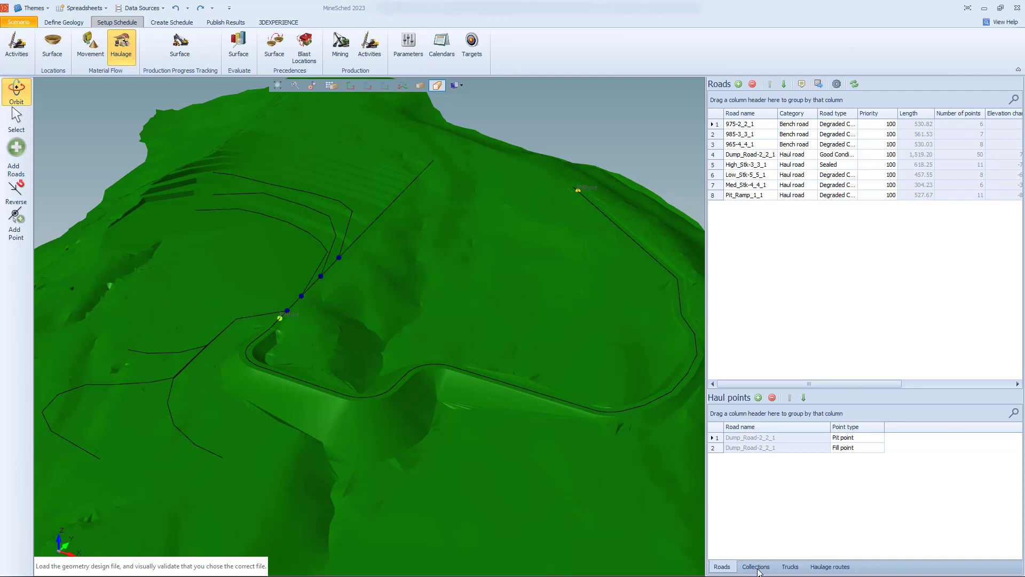
# In road Collections, check rolling resistance for Sealed (fixed 10) and Good Conditions road types
pyautogui.click(757, 567)
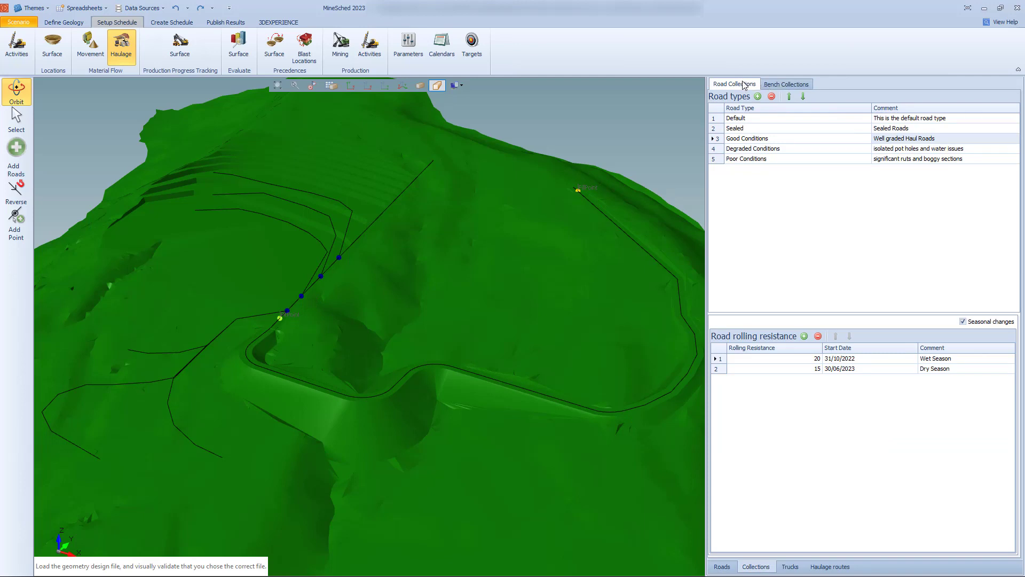
pyautogui.click(754, 129)
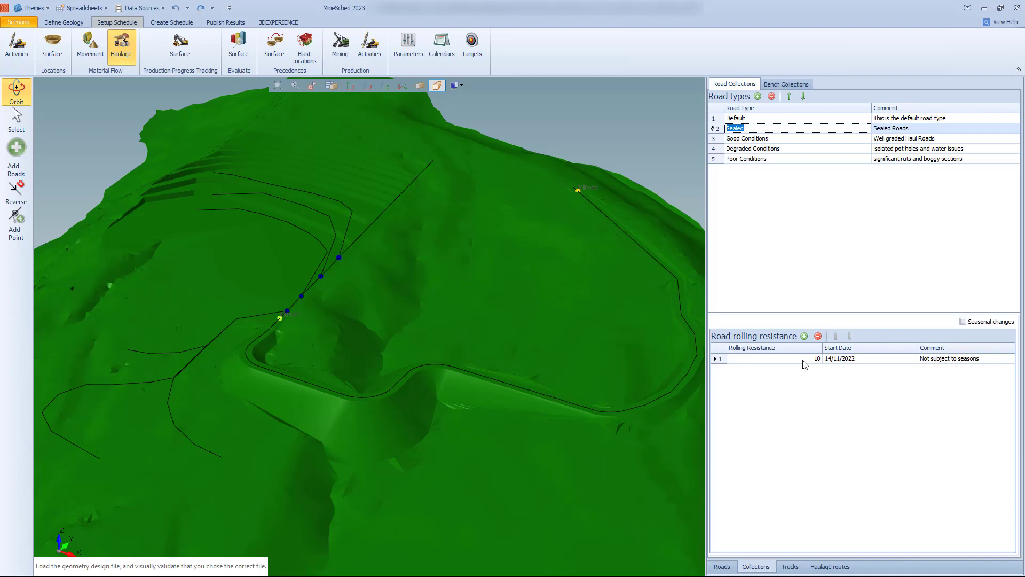
pyautogui.click(777, 140)
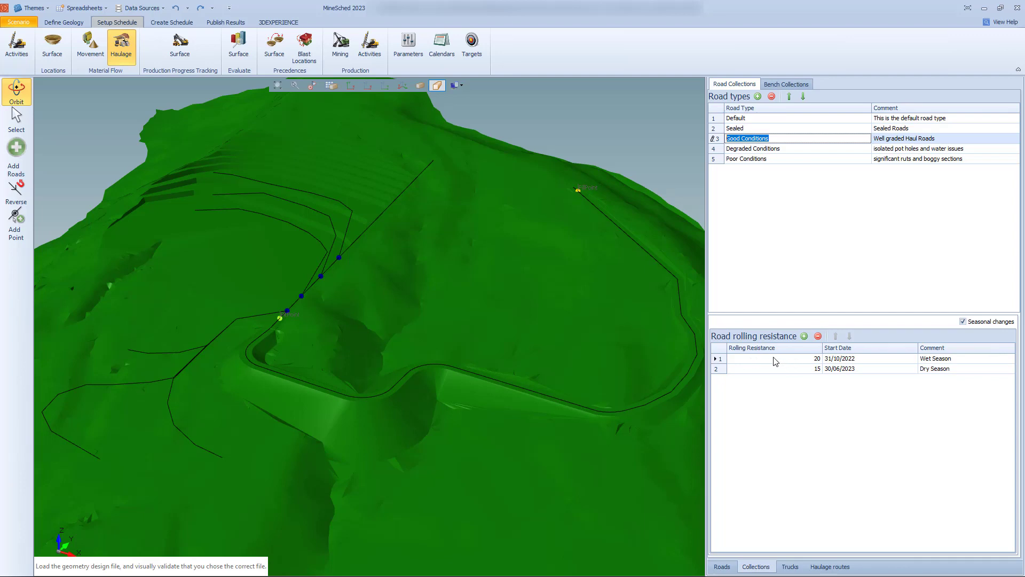
# Compare the Sealed table with Good Conditions' seasonal resistance: 20 wet, 15 dry
pyautogui.click(749, 128)
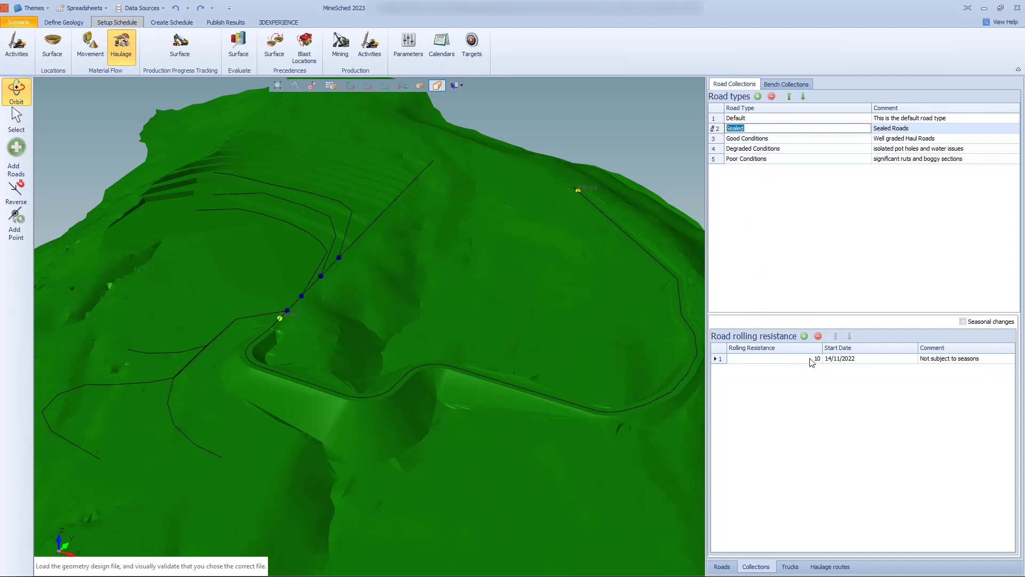
pyautogui.click(768, 142)
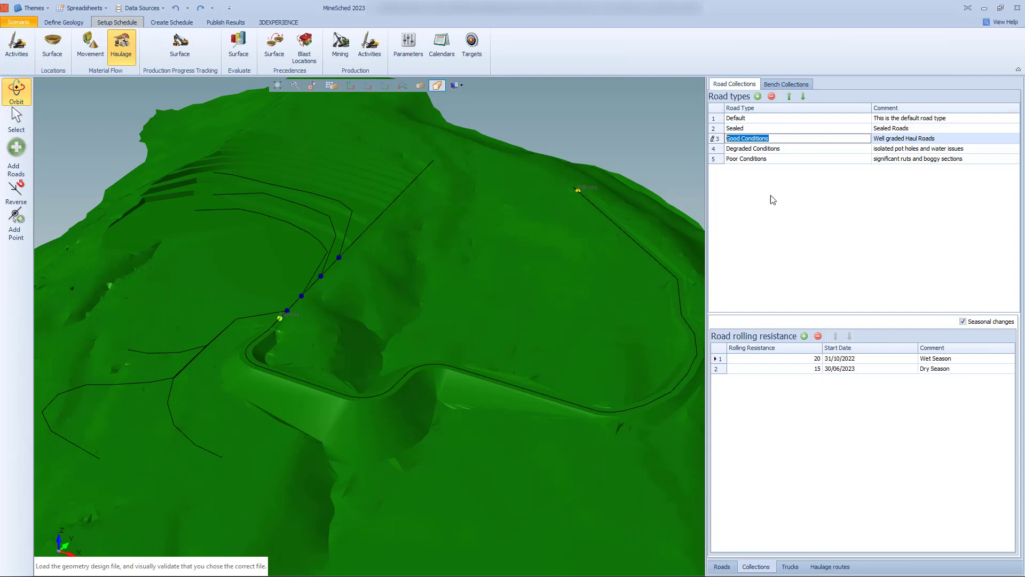
pyautogui.click(782, 85)
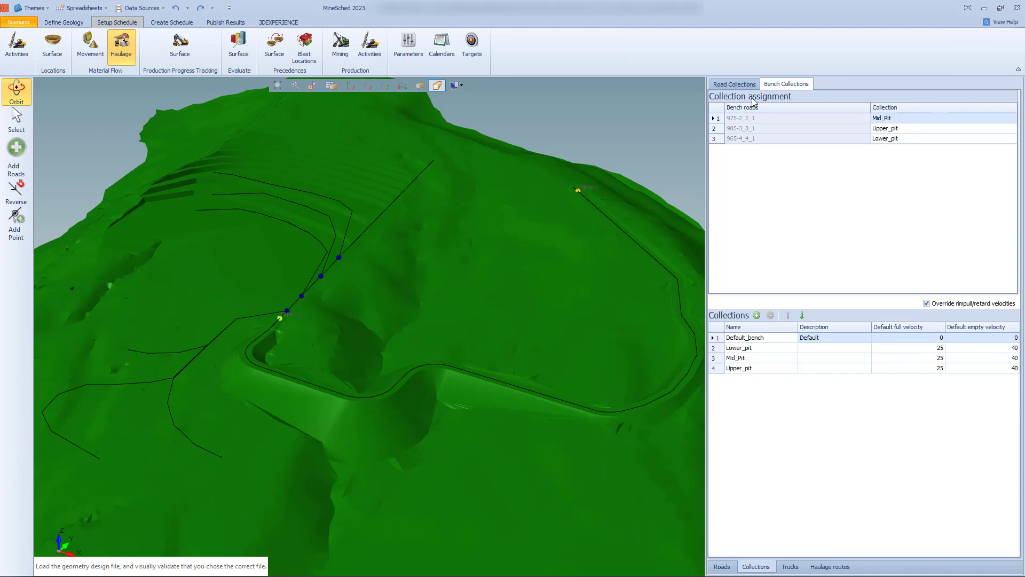
pyautogui.click(735, 84)
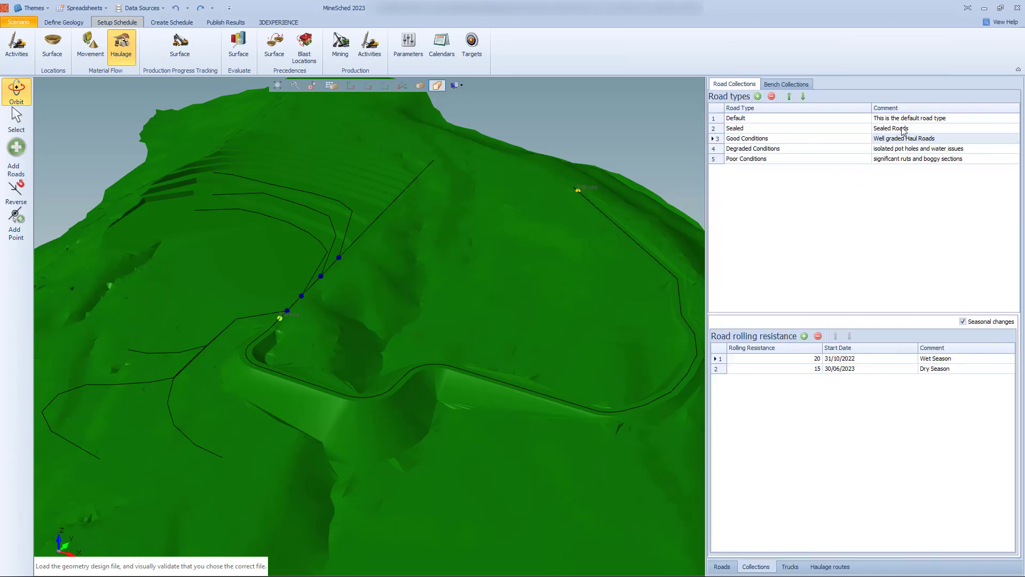
# Check Degraded and Good Conditions resistance, then widen the Road type column in the Roads list
pyautogui.click(785, 150)
pyautogui.click(775, 140)
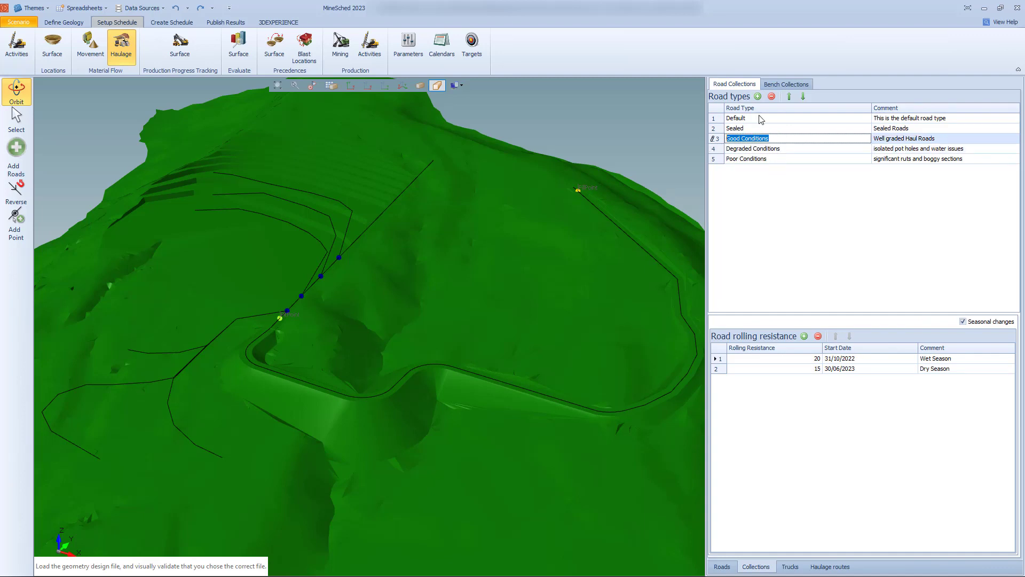
pyautogui.click(722, 567)
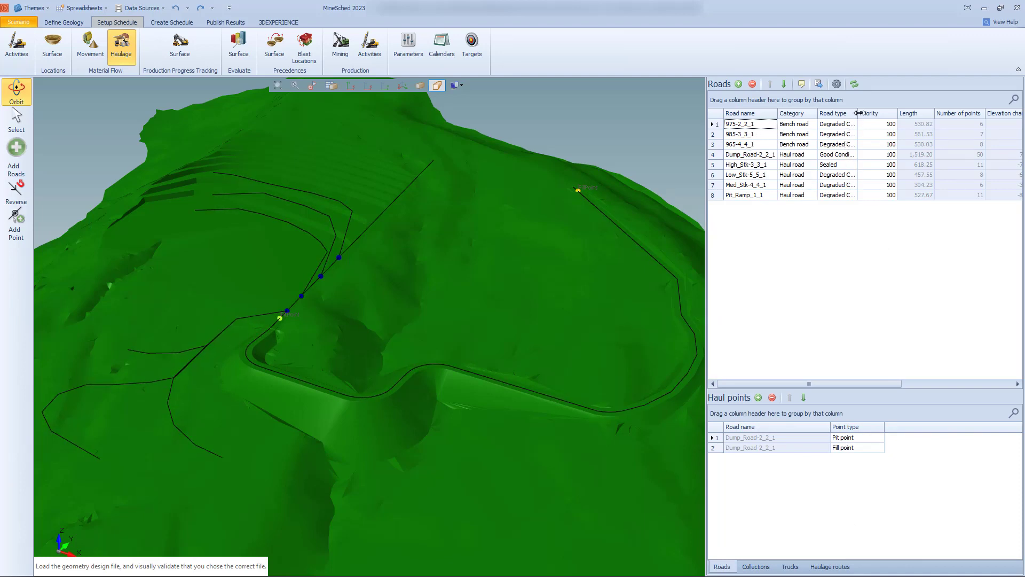
pyautogui.moveTo(857, 113); pyautogui.dragTo(863, 113)
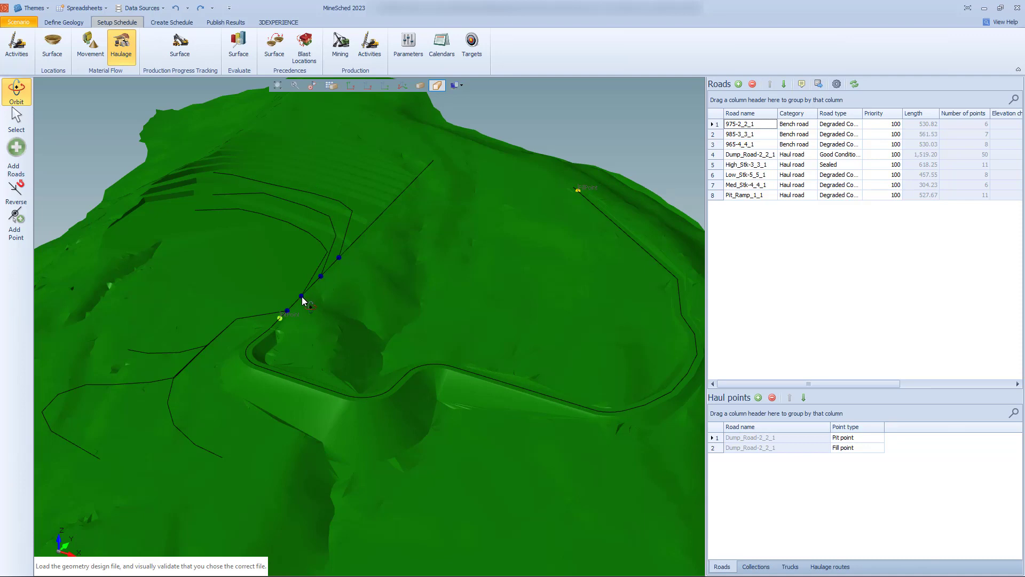
pyautogui.moveTo(287, 316)
pyautogui.moveTo(342, 256)
pyautogui.click(837, 84)
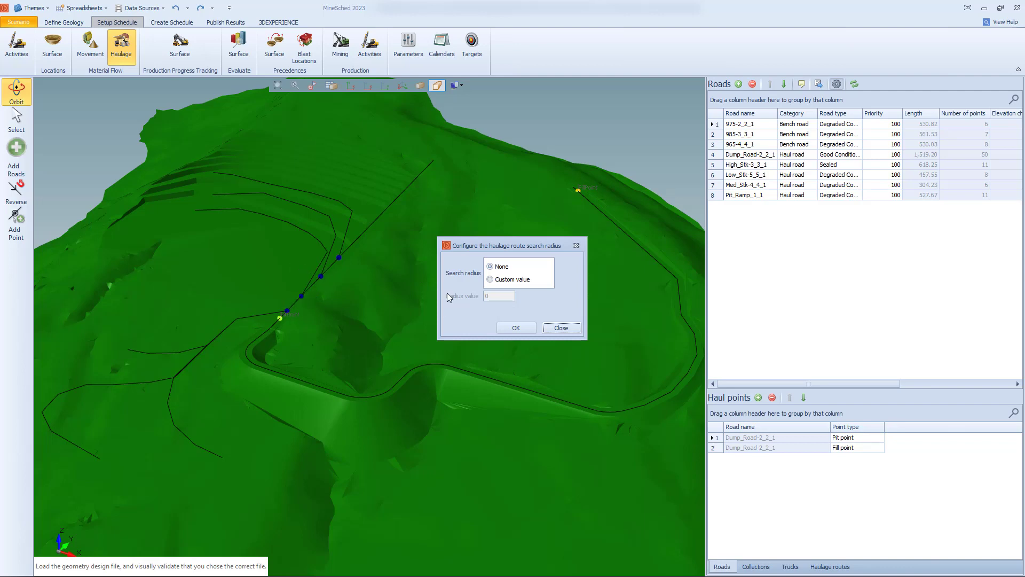
pyautogui.click(578, 246)
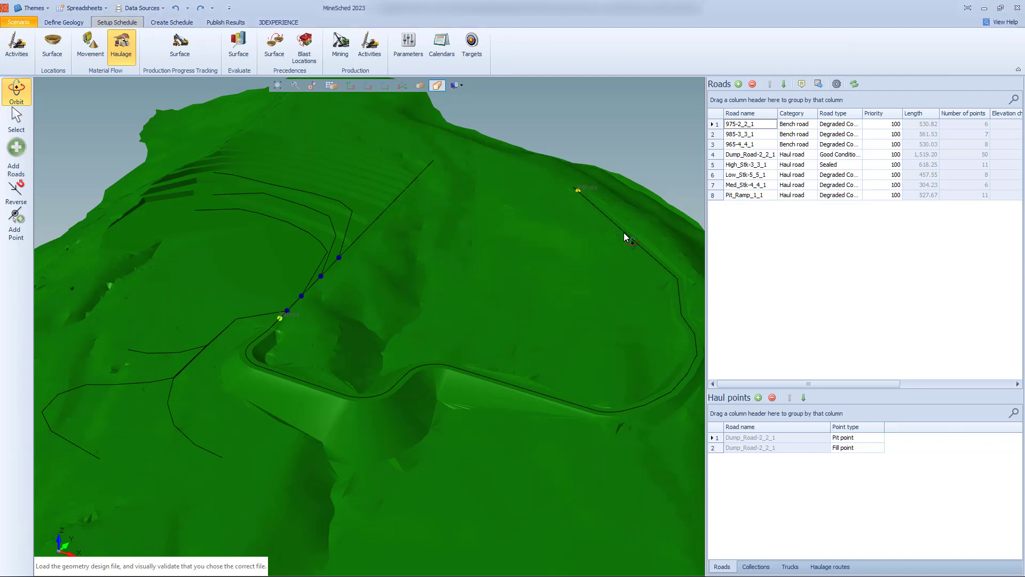
# Show the defined haulage routes, TO_DUMP through TO_HIGH, using CAT789C trucks
pyautogui.click(831, 567)
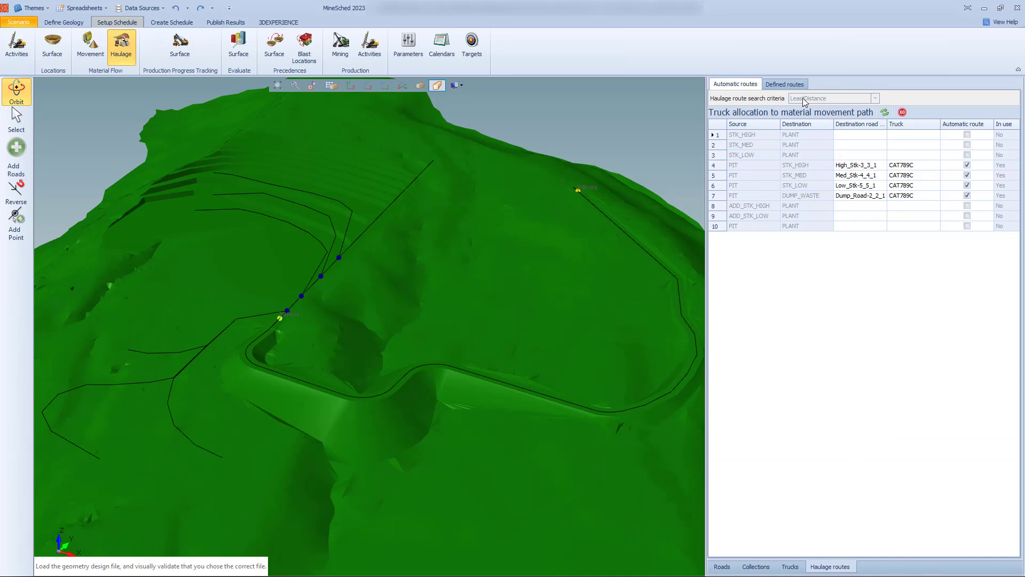
pyautogui.click(785, 85)
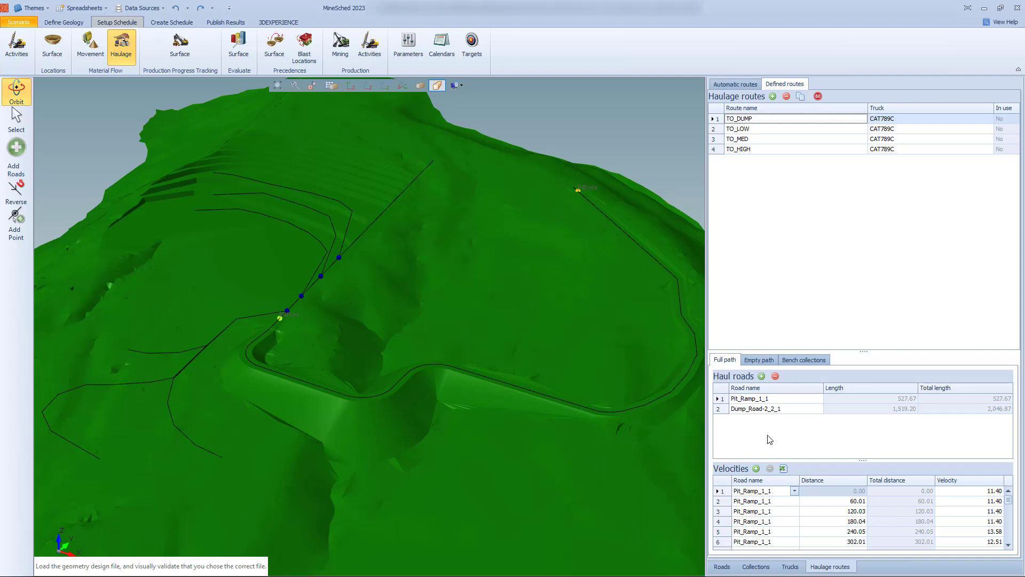
# Show the automatic routes table with four PIT routes using CAT789C trucks
pyautogui.click(747, 86)
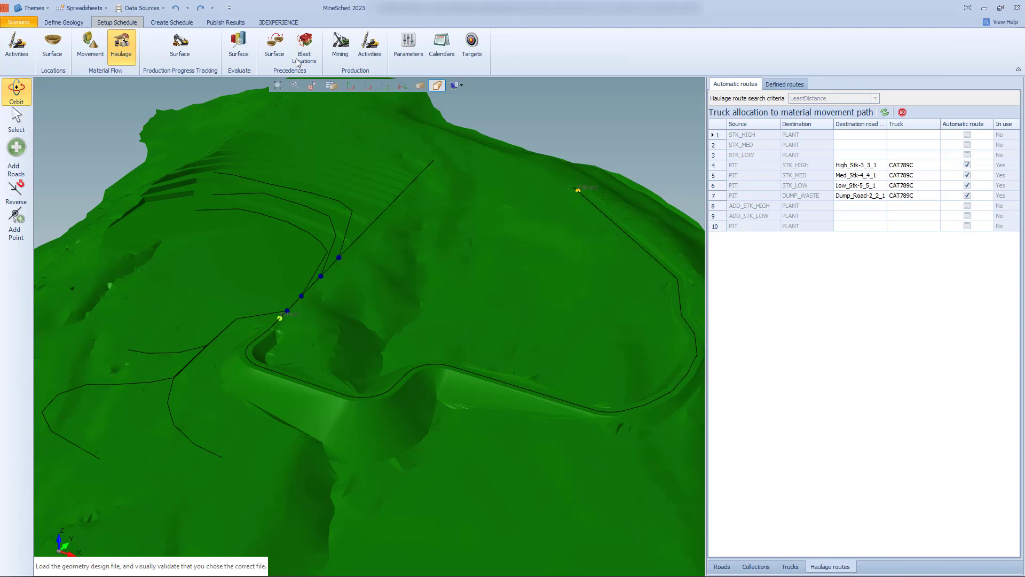
pyautogui.click(91, 45)
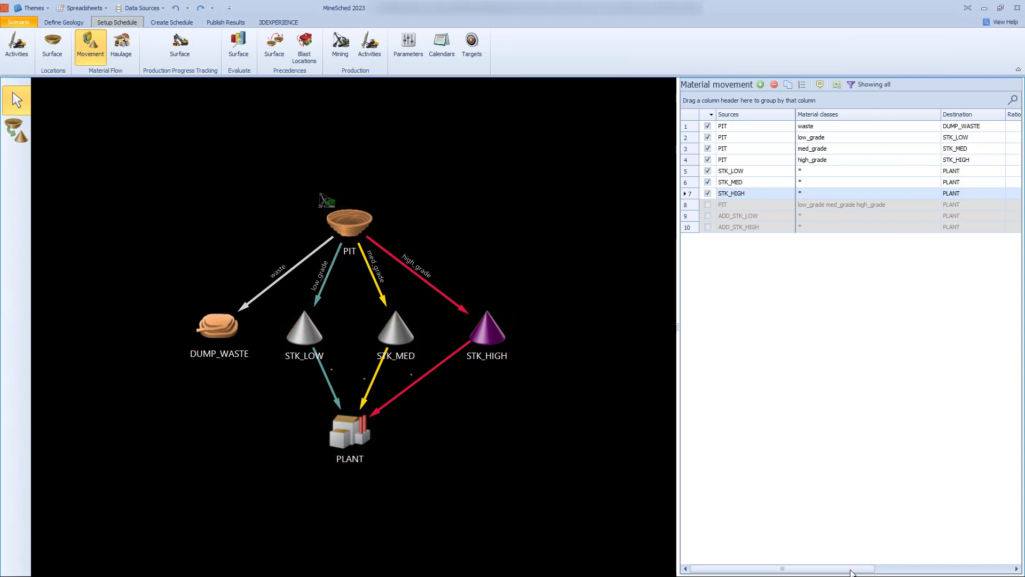
pyautogui.moveTo(851, 572); pyautogui.dragTo(987, 572)
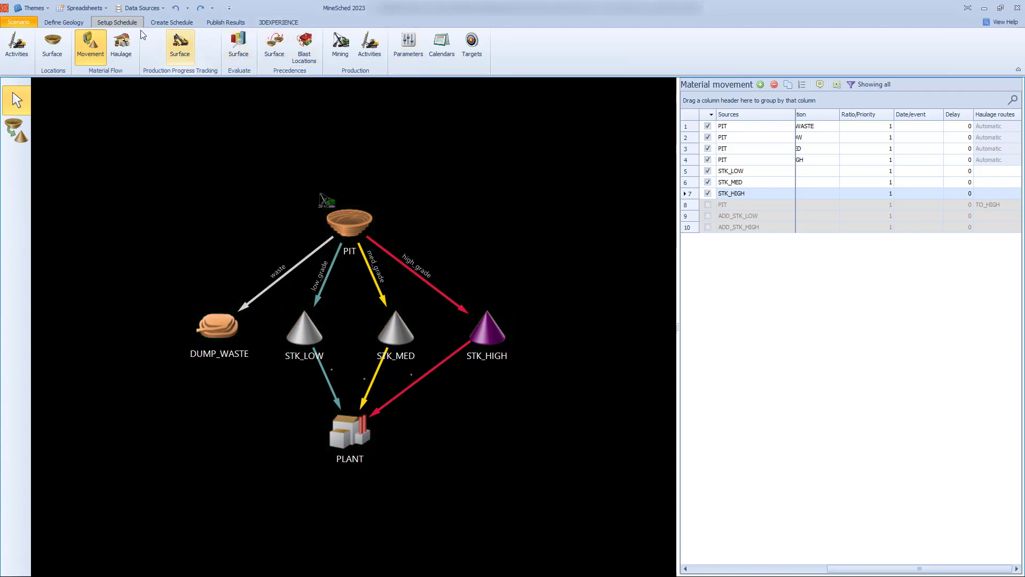
pyautogui.click(117, 39)
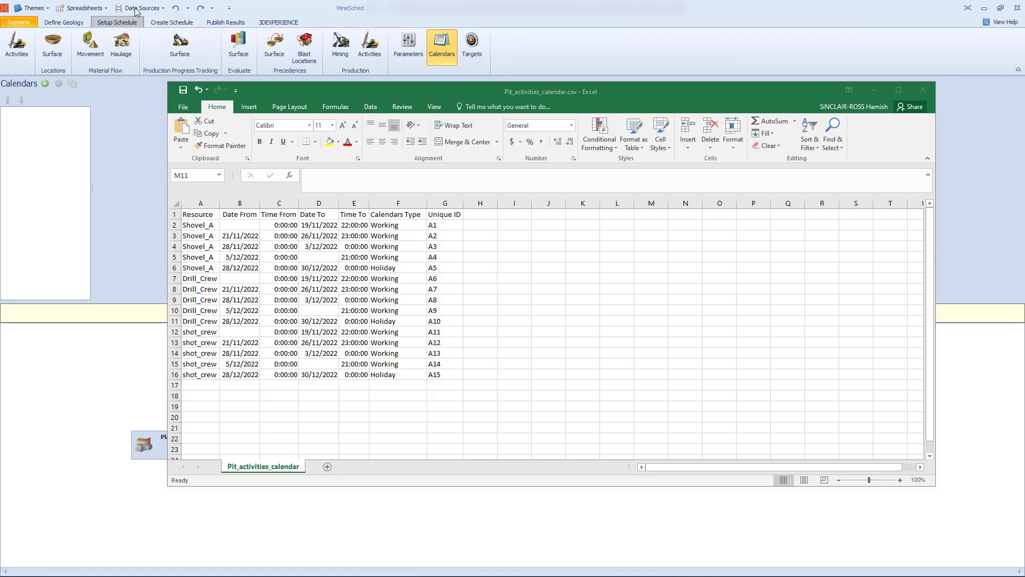
# In Manage Data Sources, preview the CSV/ODBC choice, cancel, and select Pit_activities_calendar
pyautogui.click(154, 8)
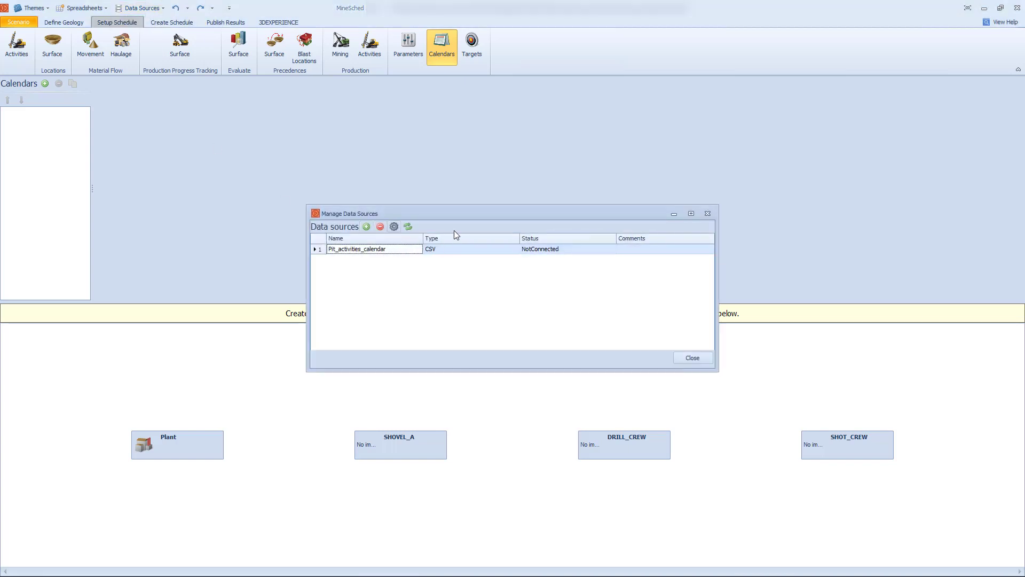
pyautogui.moveTo(447, 214); pyautogui.dragTo(294, 163)
pyautogui.click(318, 174)
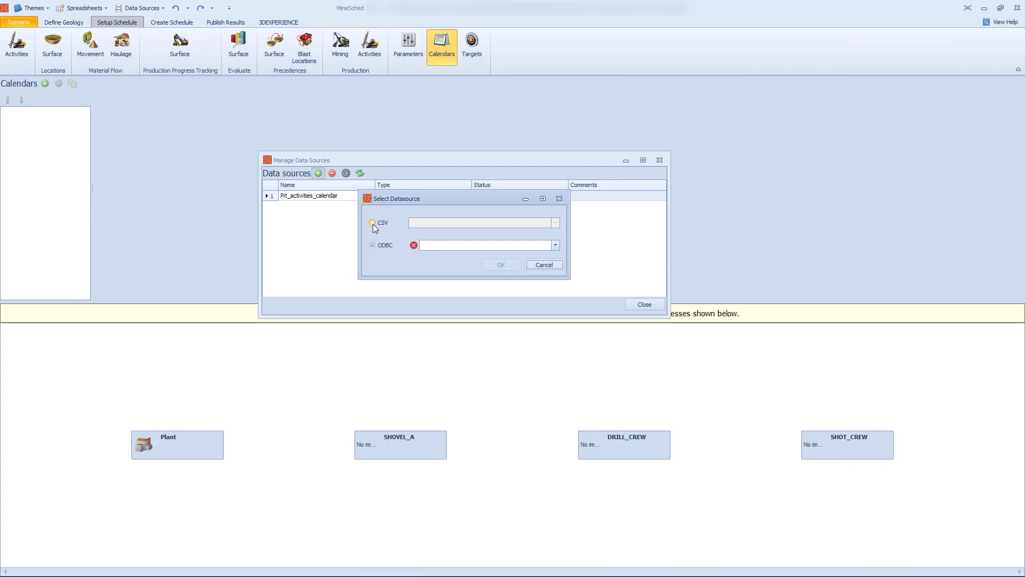
pyautogui.click(544, 265)
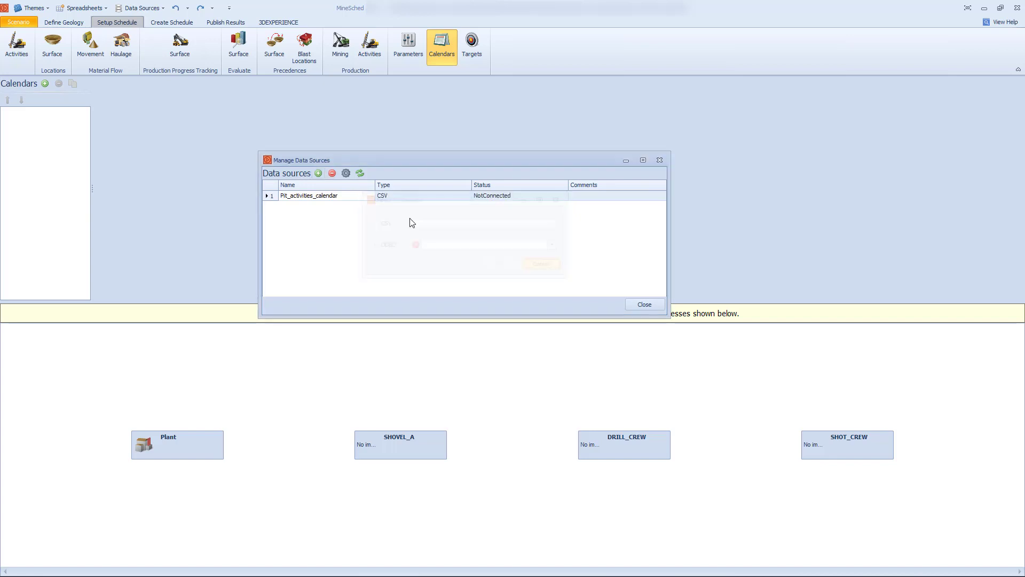
pyautogui.click(357, 200)
# Open the Pit_activities_calendar column mapping to check the Calendars tab fields
pyautogui.click(346, 173)
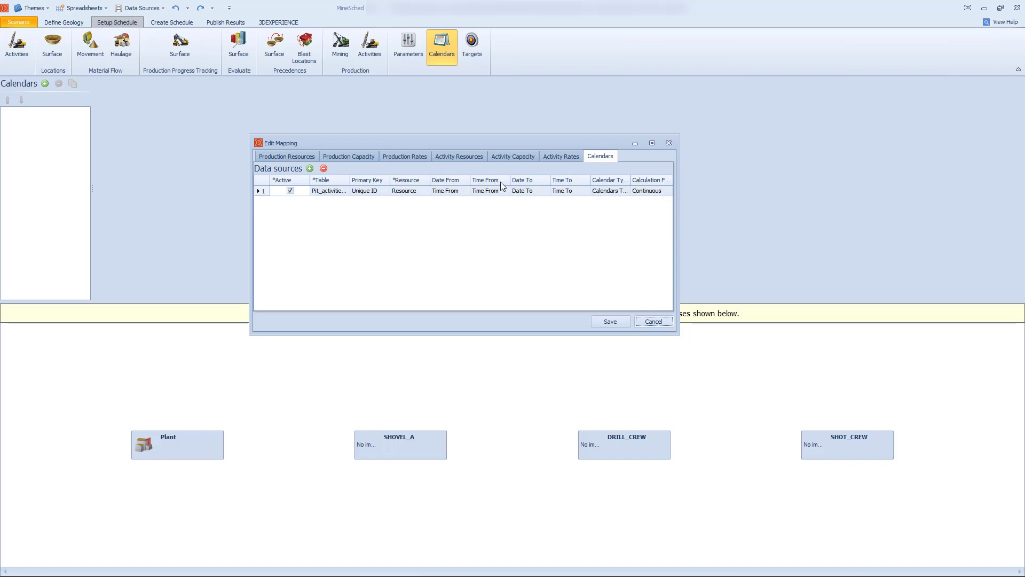
# Save the calendar mapping and refresh the CSV source to import calendars for SHOVEL_A, DRILL_CREW, SHOT_CREW
pyautogui.click(611, 321)
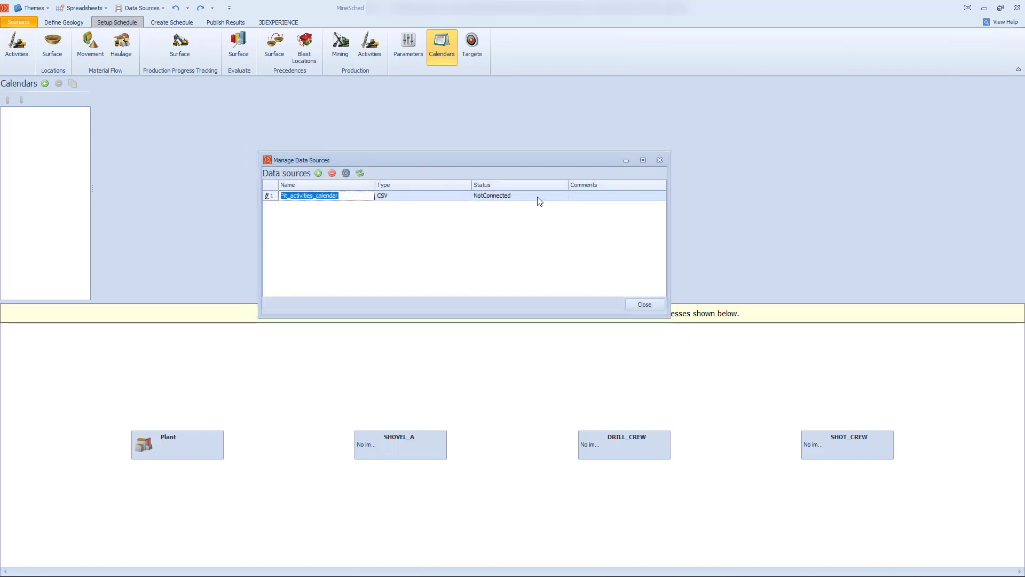
pyautogui.click(360, 172)
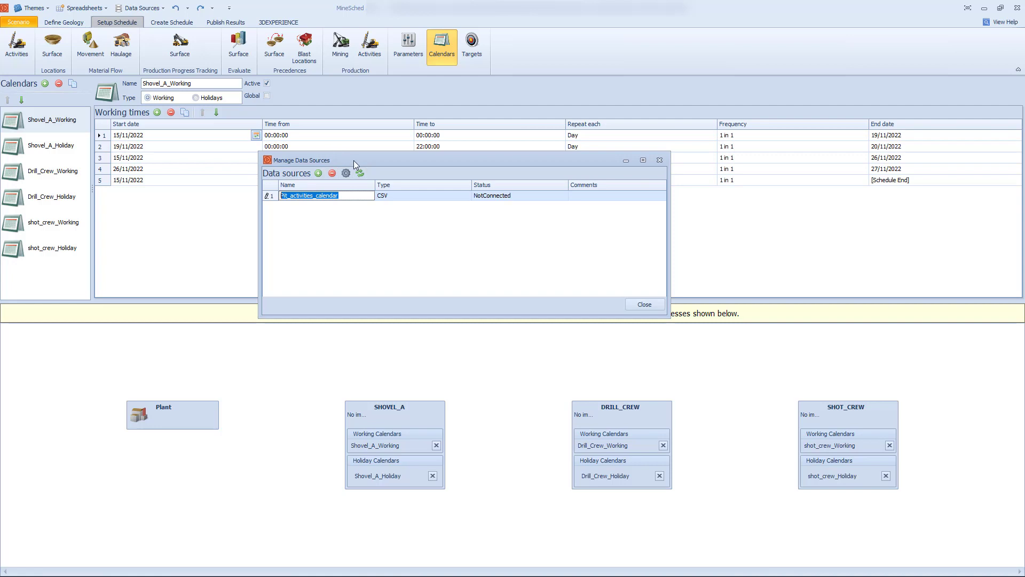
pyautogui.moveTo(347, 155); pyautogui.dragTo(664, 82)
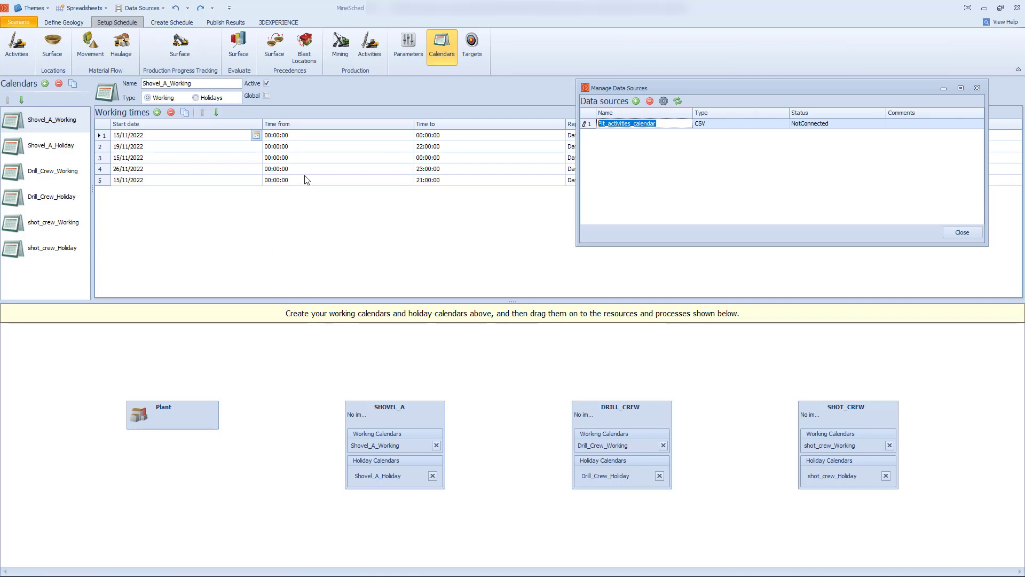
pyautogui.moveTo(761, 93); pyautogui.dragTo(505, 208)
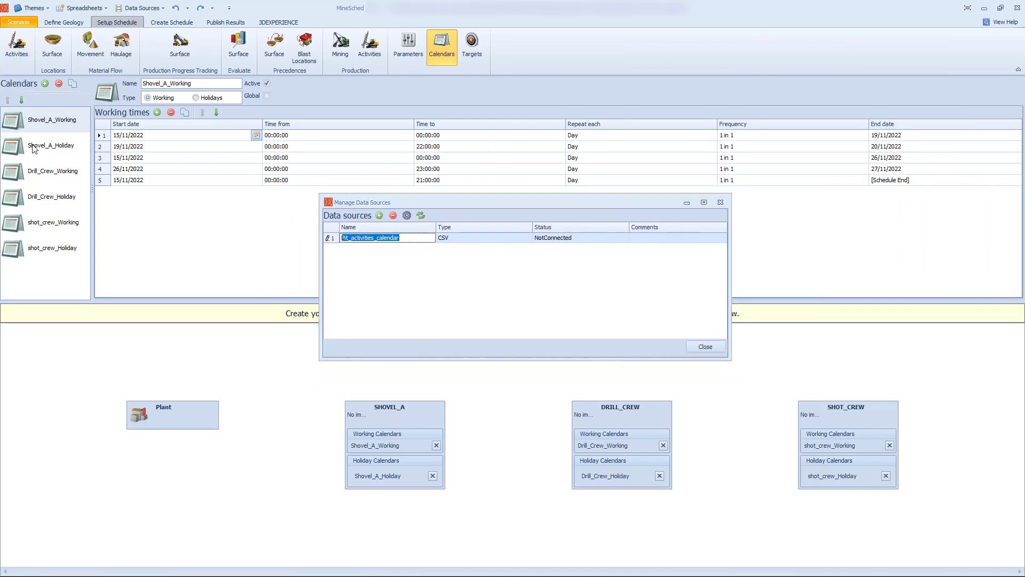
pyautogui.click(703, 347)
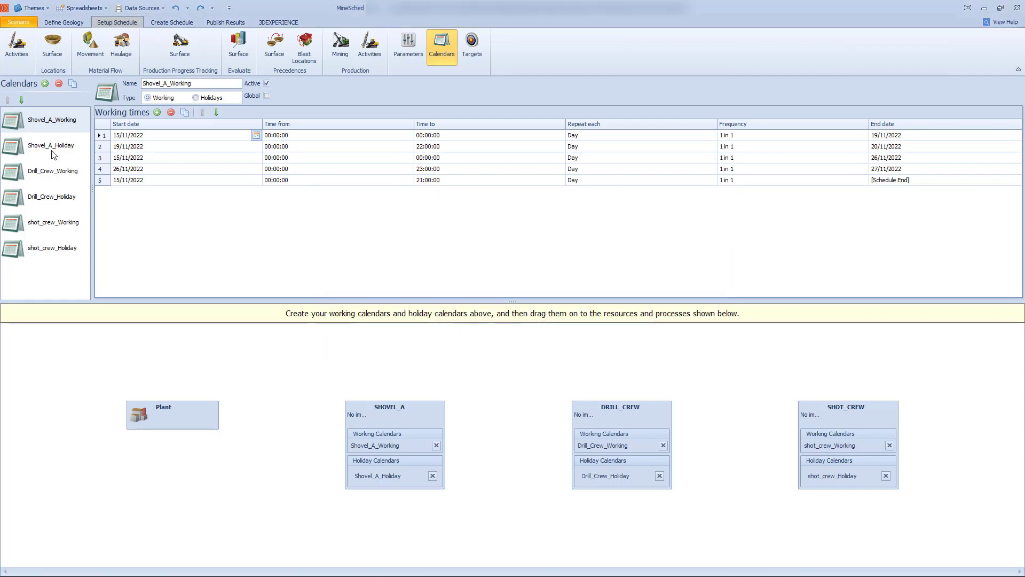
pyautogui.click(55, 150)
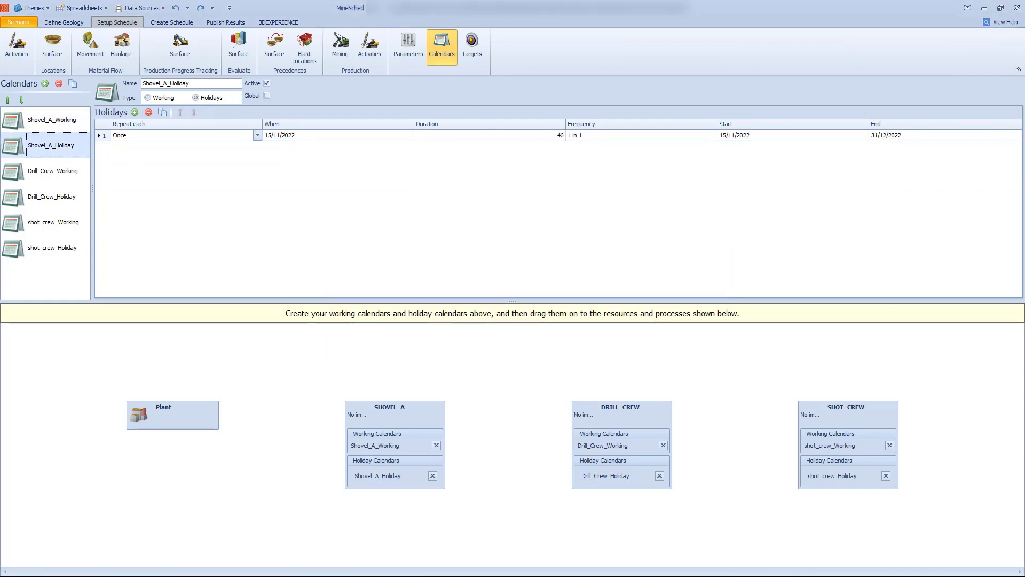
pyautogui.click(60, 131)
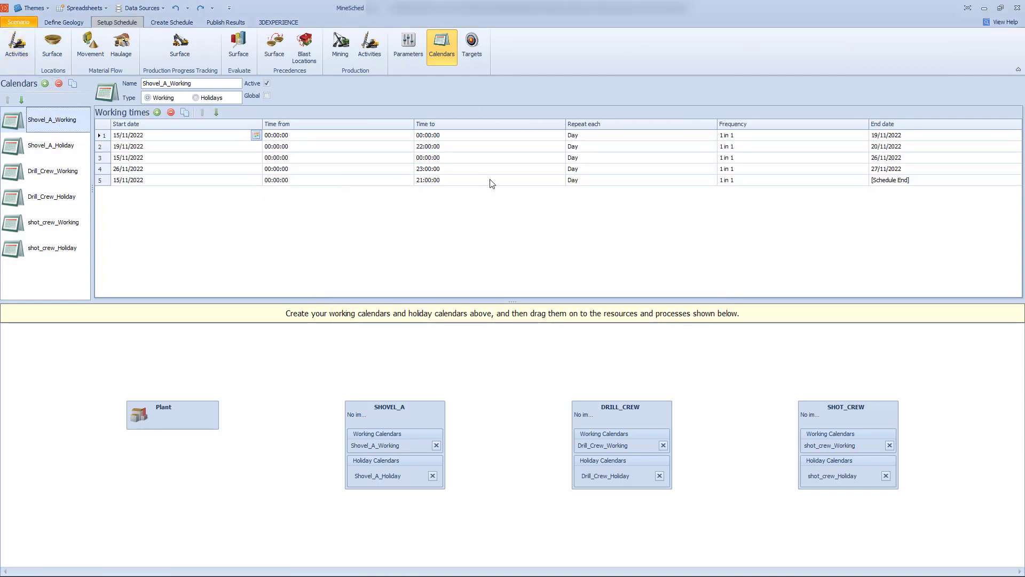